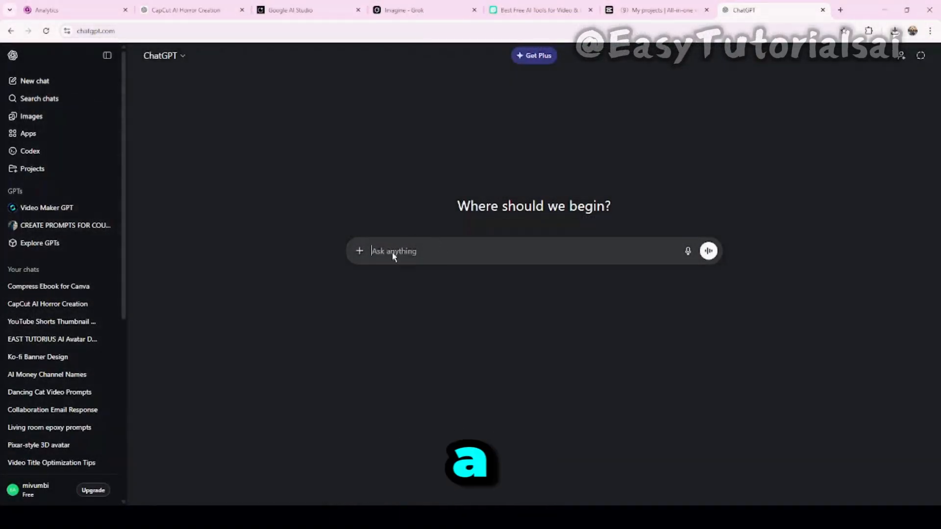
# Ask ChatGPT to write a 60-second viral horror story with a twist ending, suspenseful and easy to understand.
pyautogui.write('"Write a 60-second viral horror story with a twist ending. Make it suspenseful and easy to understand."')
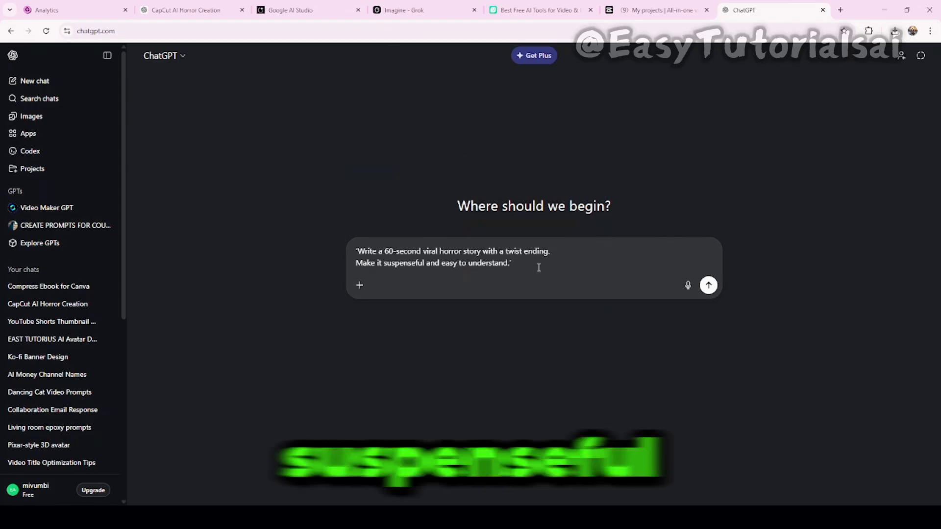
pyautogui.click(709, 286)
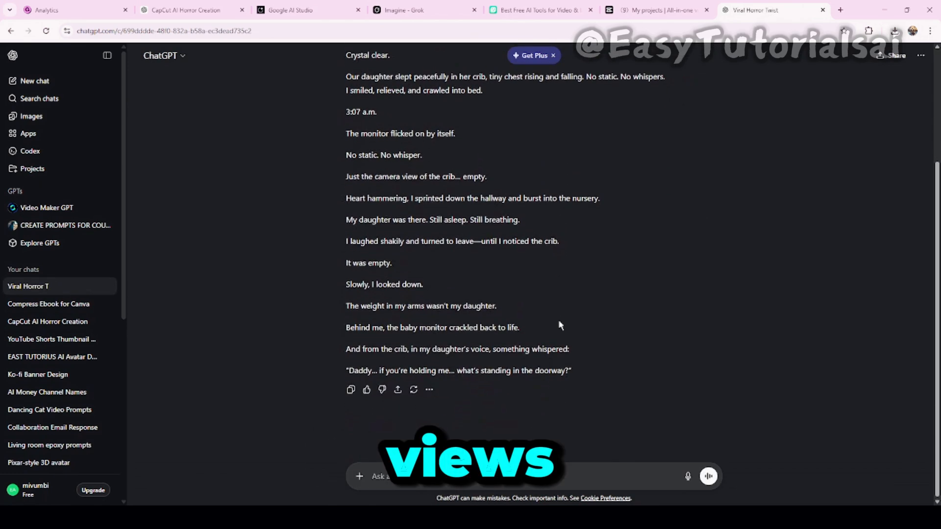
# Read through the generated baby monitor story and select its text from the opening line onward.
pyautogui.scroll(3, 539, 325)
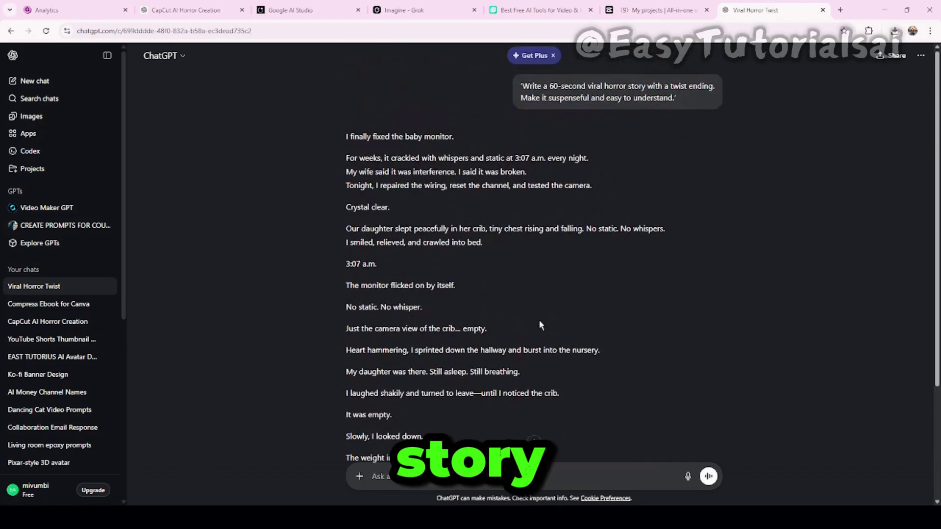
pyautogui.scroll(-1, 425, 295)
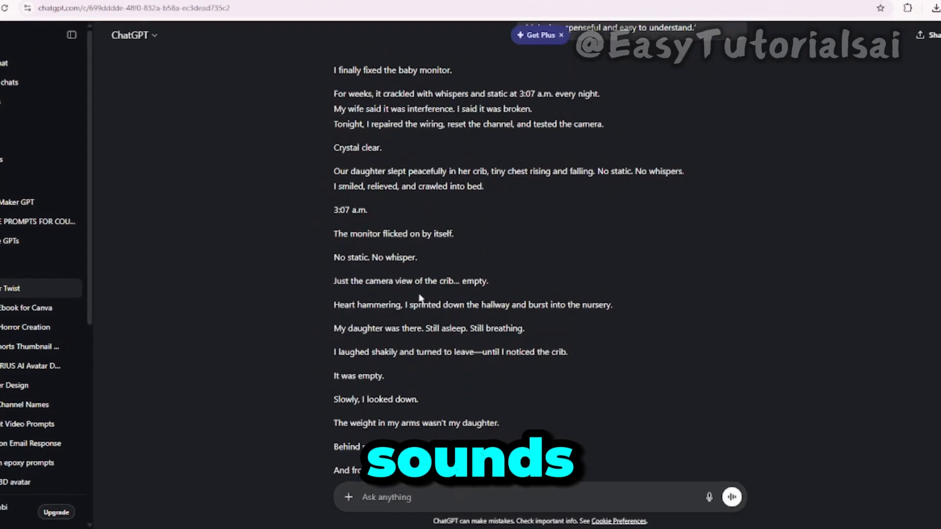
pyautogui.scroll(-2, 419, 298)
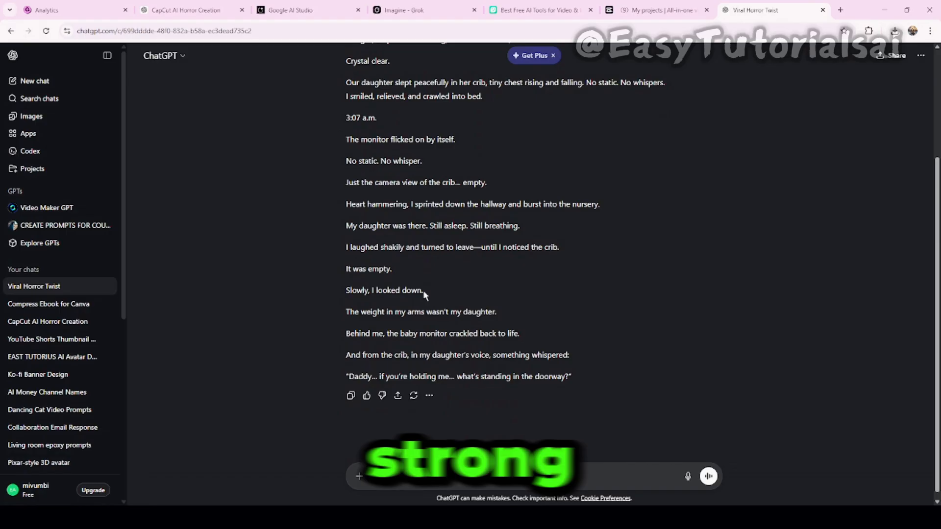
pyautogui.scroll(3, 407, 297)
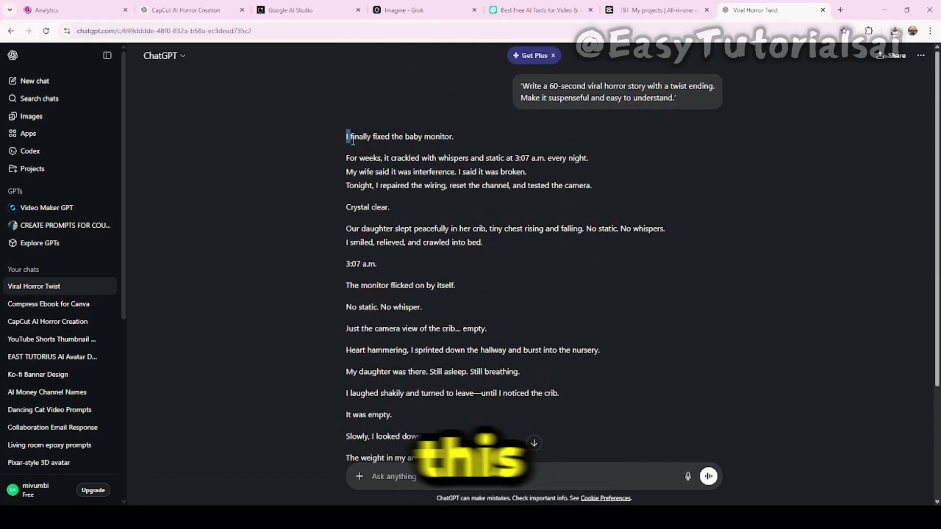
pyautogui.moveTo(344, 131); pyautogui.dragTo(503, 375)
pyautogui.scroll(-2, 429, 318)
pyautogui.scroll(-2, 427, 316)
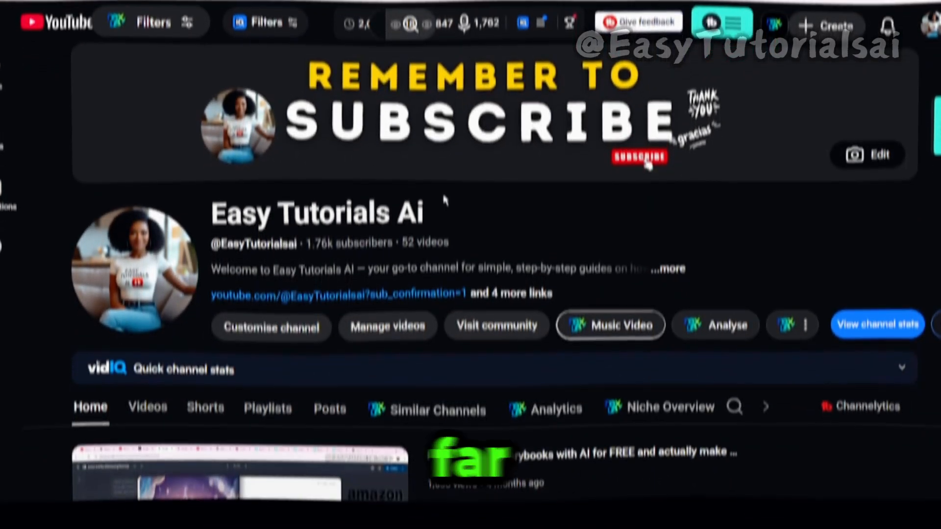
pyautogui.scroll(-5, 503, 197)
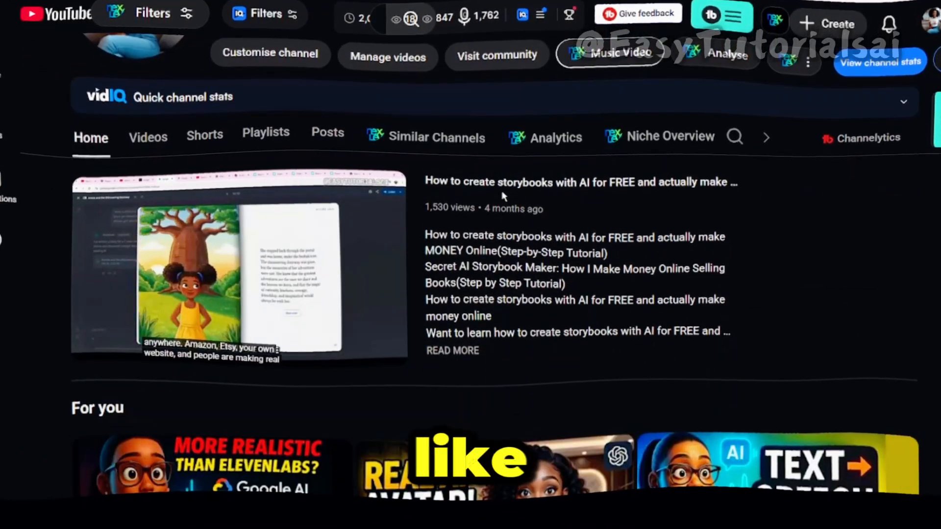
pyautogui.scroll(-4, 503, 197)
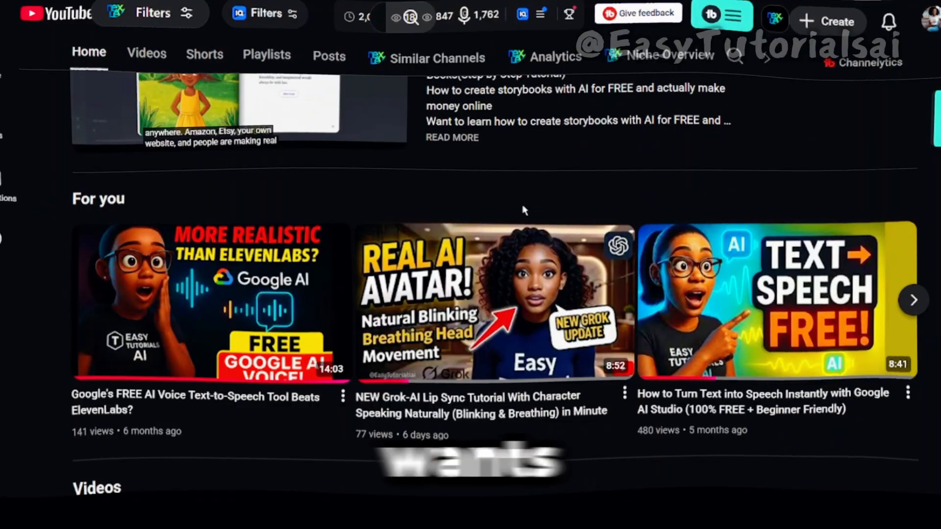
pyautogui.scroll(5, 510, 209)
pyautogui.scroll(5, 524, 210)
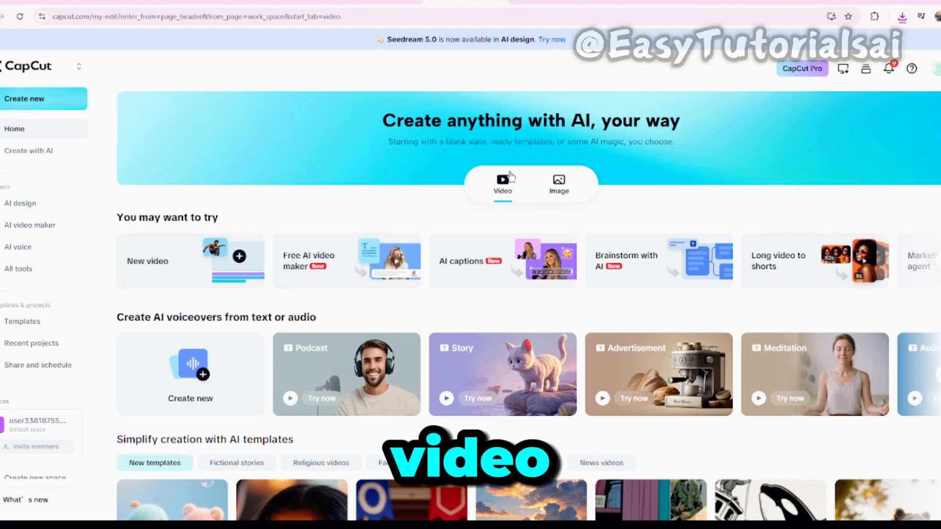
# Look through CapCut's home page, covering the suggested AI tools, the voiceover options and the video templates.
pyautogui.click(559, 186)
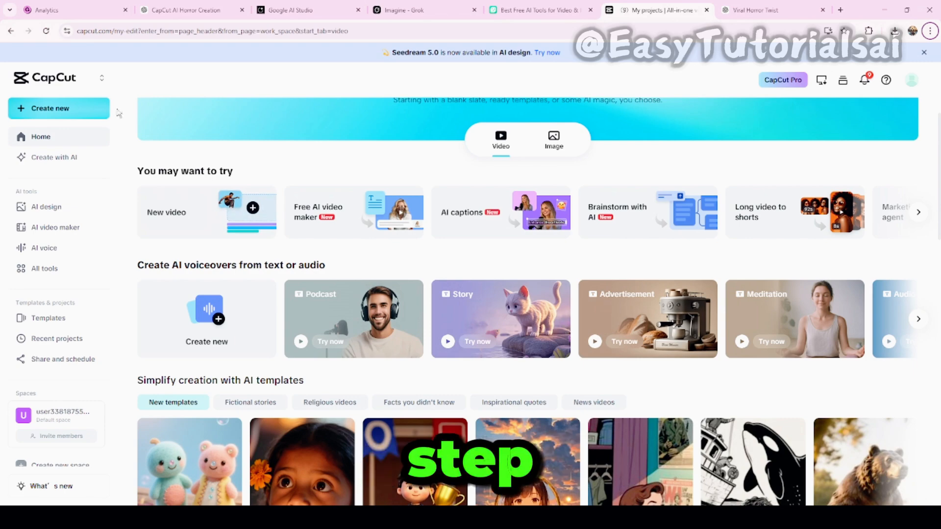
pyautogui.scroll(-1, 378, 99)
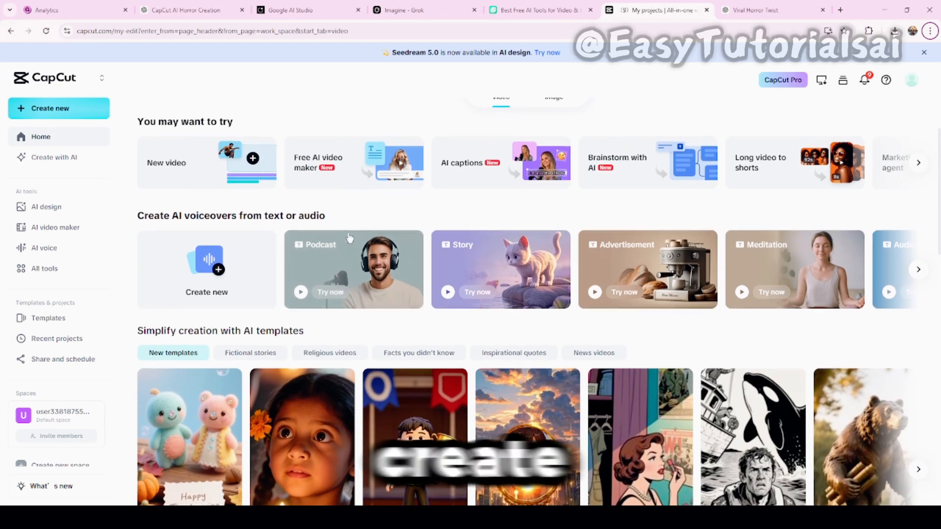
pyautogui.scroll(-3, 350, 243)
pyautogui.scroll(5, 350, 243)
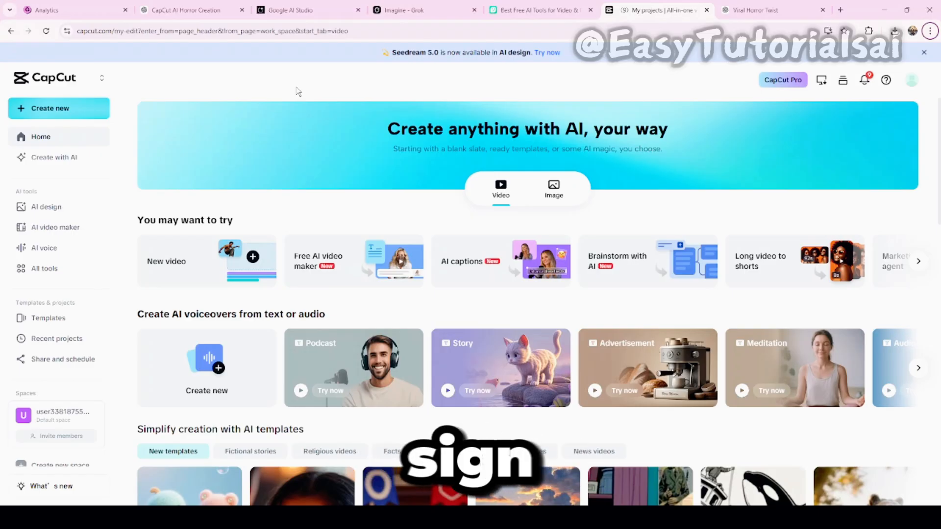
pyautogui.scroll(-7, 378, 173)
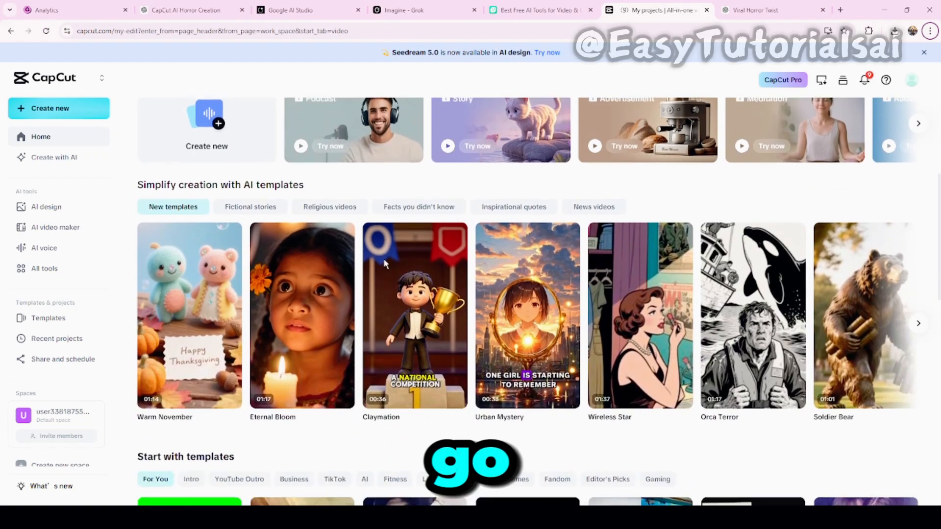
pyautogui.scroll(-8, 397, 271)
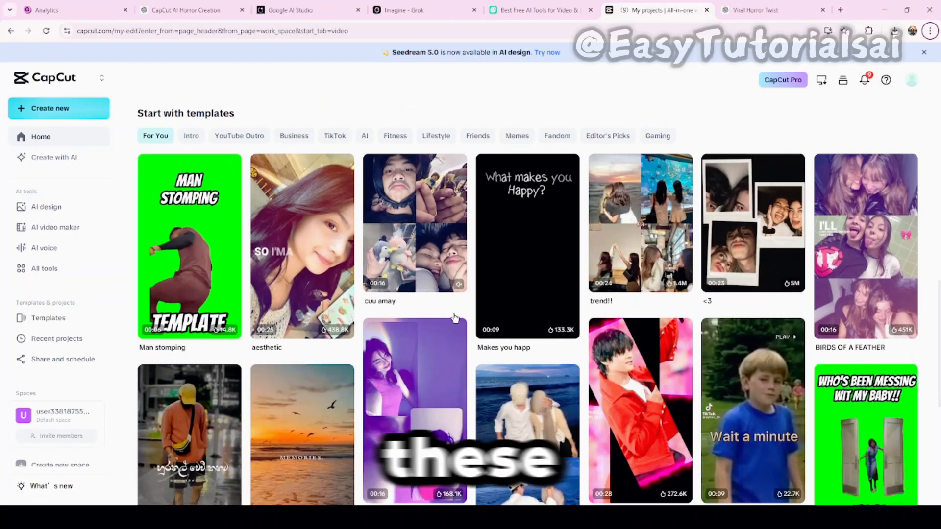
pyautogui.scroll(-1, 454, 316)
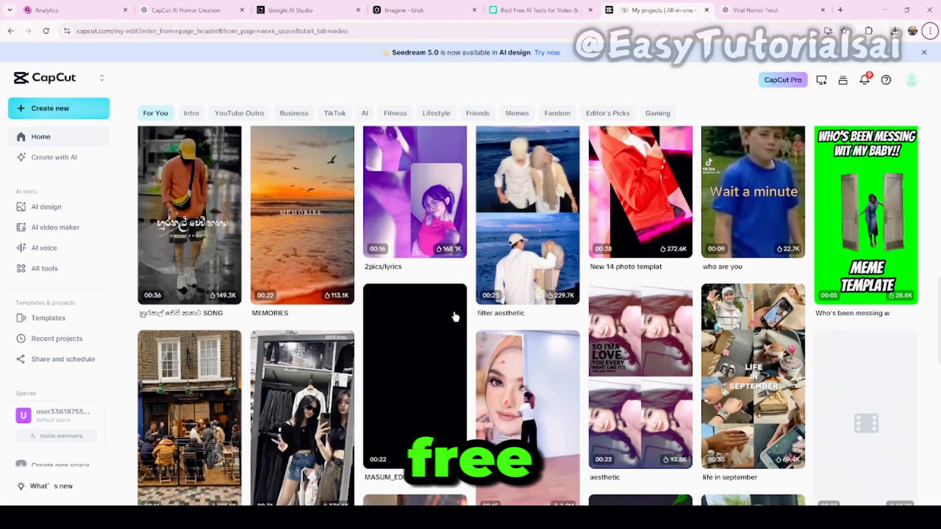
pyautogui.scroll(5, 456, 314)
pyautogui.scroll(3, 455, 310)
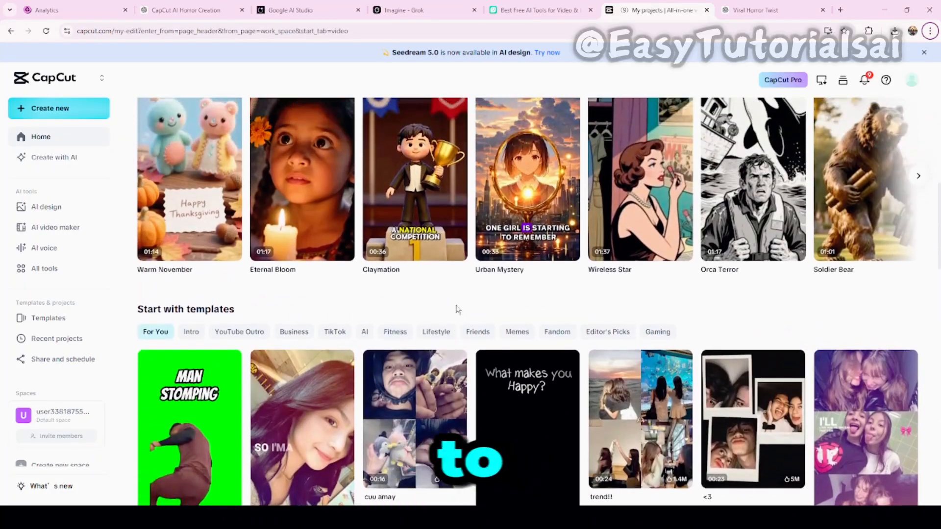
pyautogui.scroll(8, 459, 305)
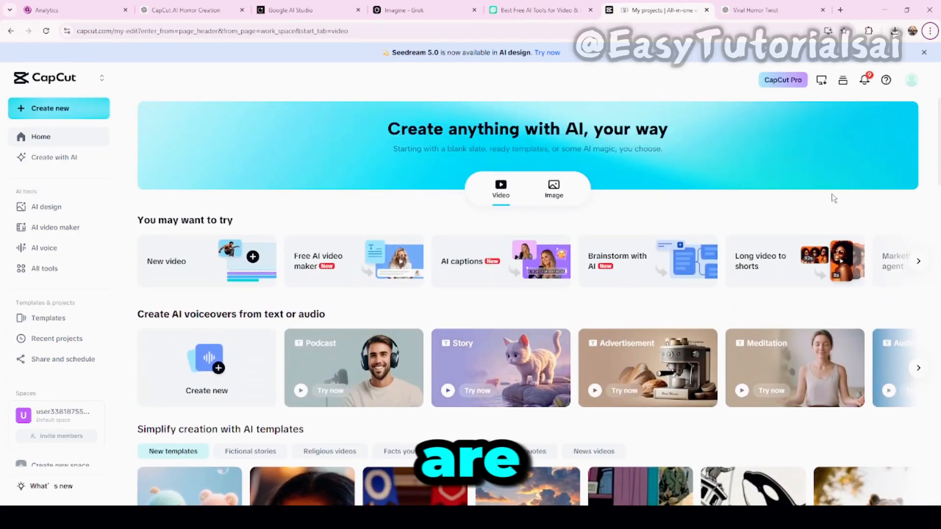
pyautogui.scroll(-6, 831, 230)
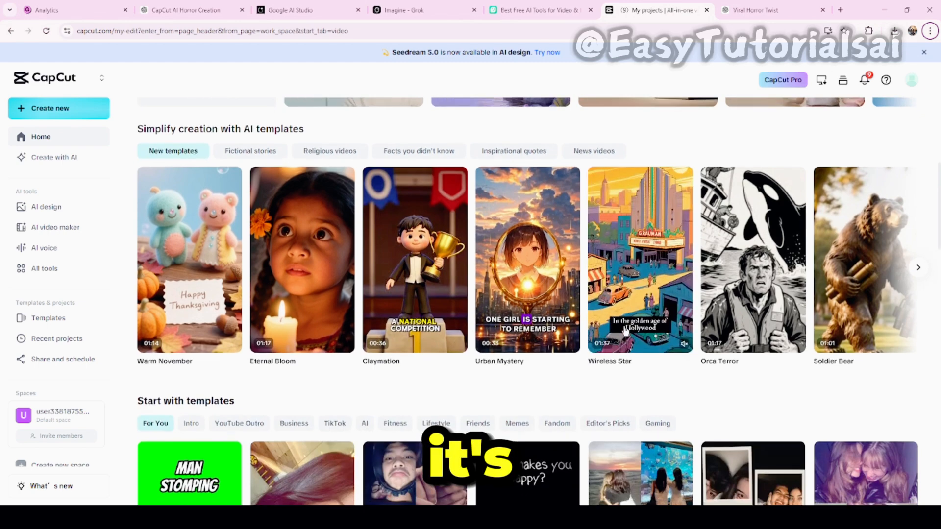
pyautogui.scroll(-3, 625, 331)
pyautogui.scroll(-3, 625, 331)
pyautogui.scroll(4, 602, 274)
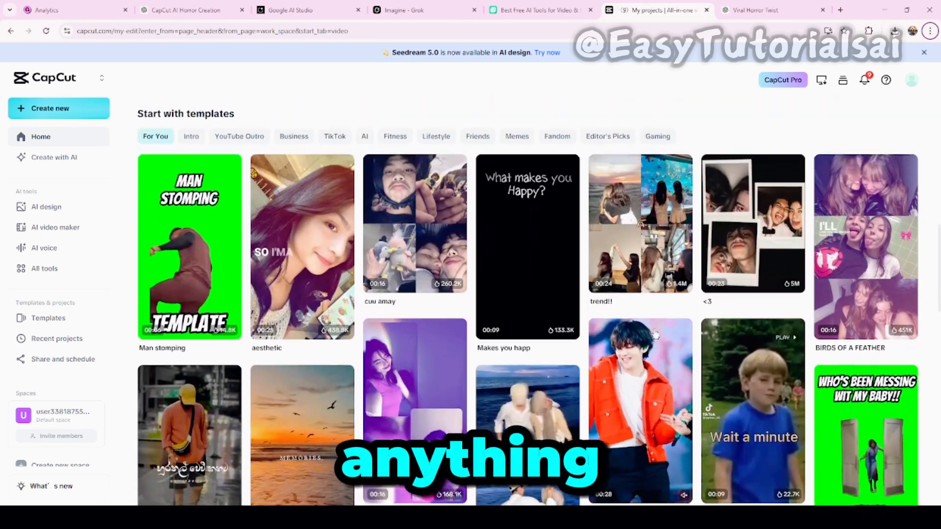
pyautogui.scroll(9, 602, 274)
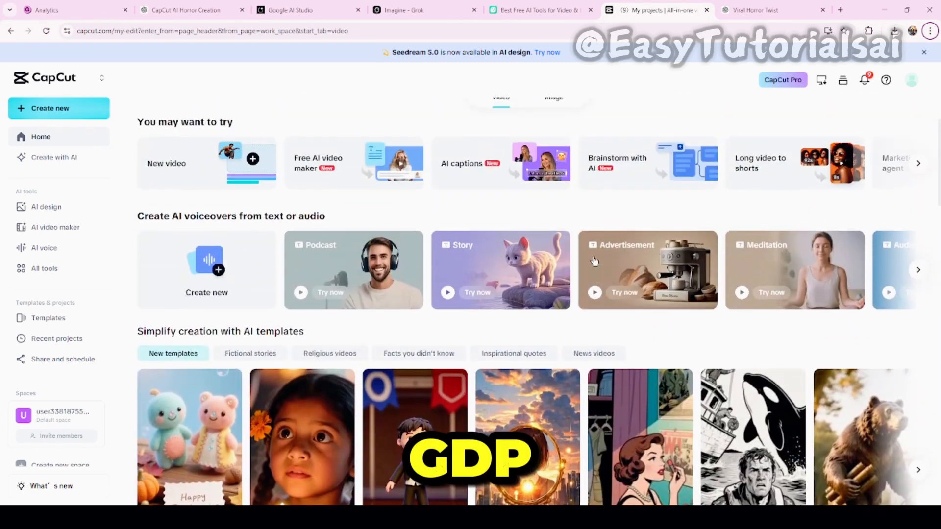
pyautogui.scroll(1, 522, 234)
pyautogui.scroll(-3, 436, 245)
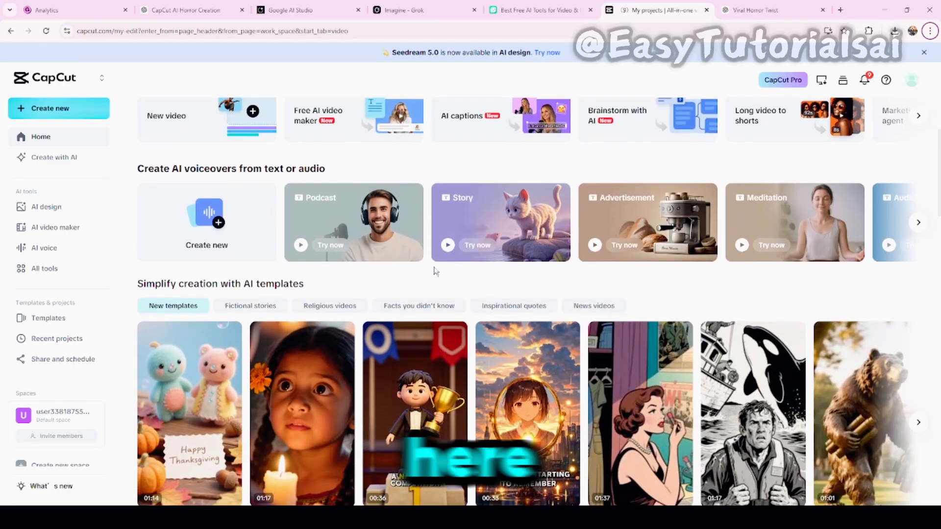
pyautogui.scroll(-1, 544, 282)
pyautogui.scroll(1, 544, 274)
pyautogui.scroll(1, 539, 259)
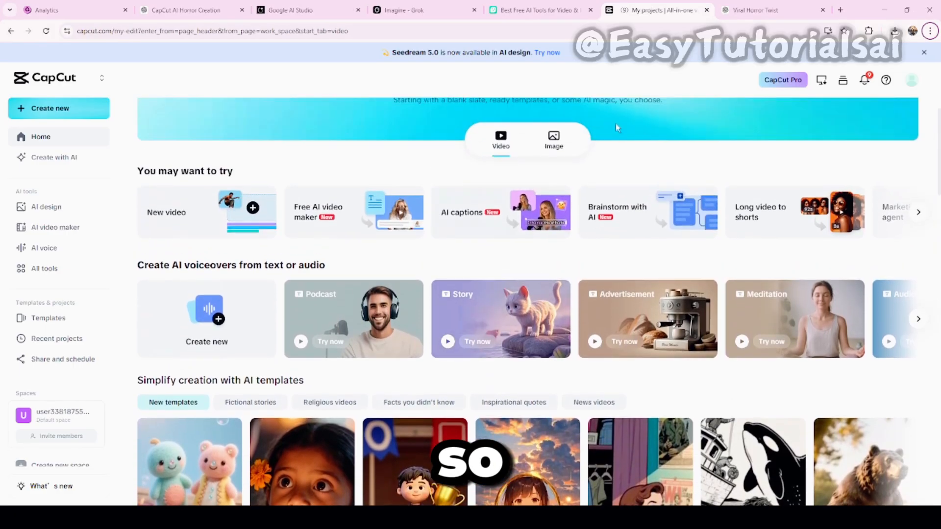
# Return to the ChatGPT horror chat and copy the full house story, from "I found the house online." through the closing caption.
pyautogui.click(756, 10)
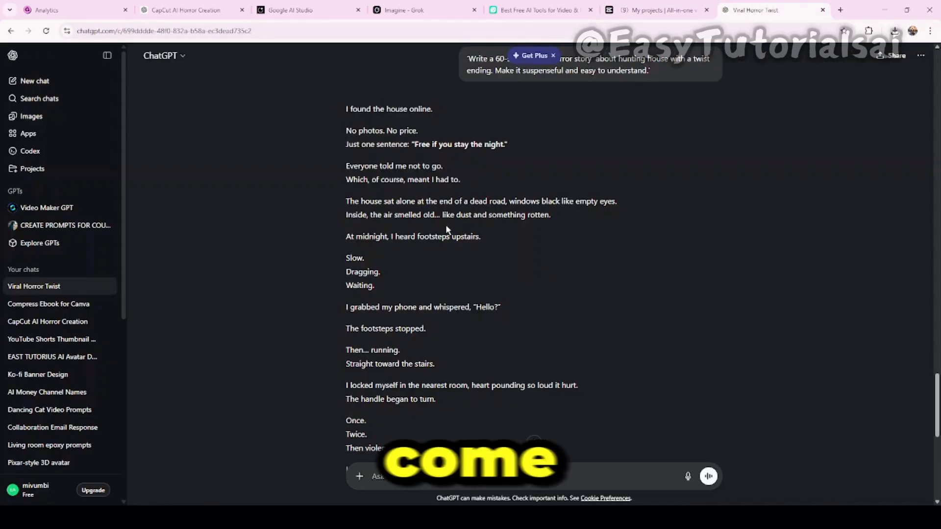
pyautogui.scroll(1, 446, 227)
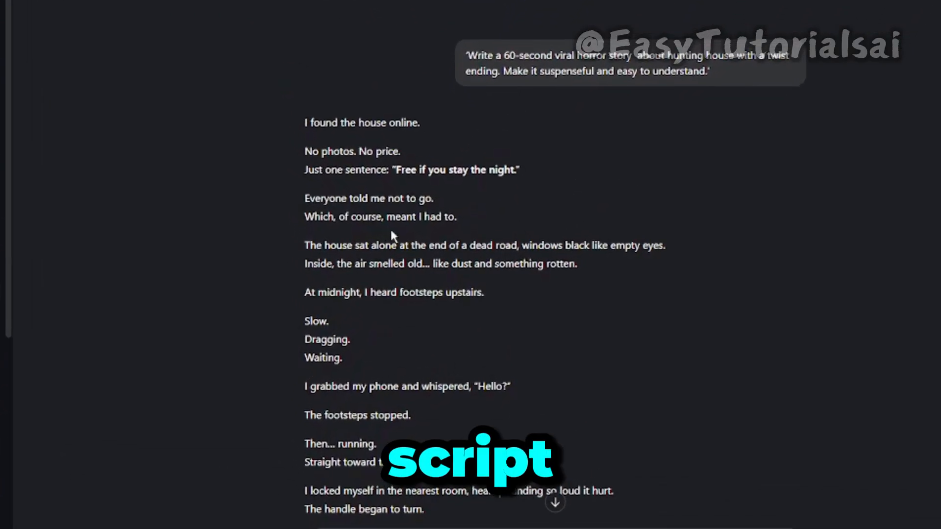
pyautogui.scroll(-1, 415, 230)
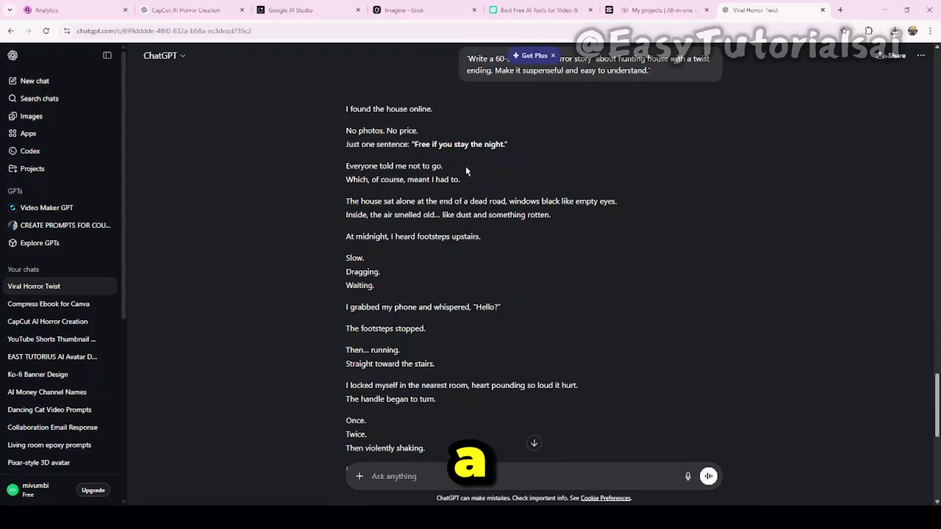
pyautogui.moveTo(348, 111); pyautogui.dragTo(436, 428)
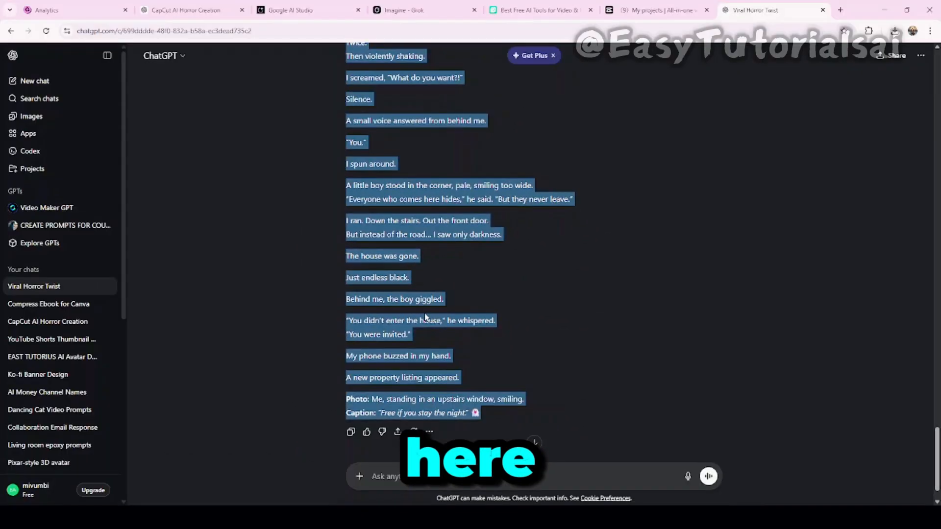
# Switch to CapCut, open the free AI video maker and paste the copied house story as the script.
pyautogui.click(653, 10)
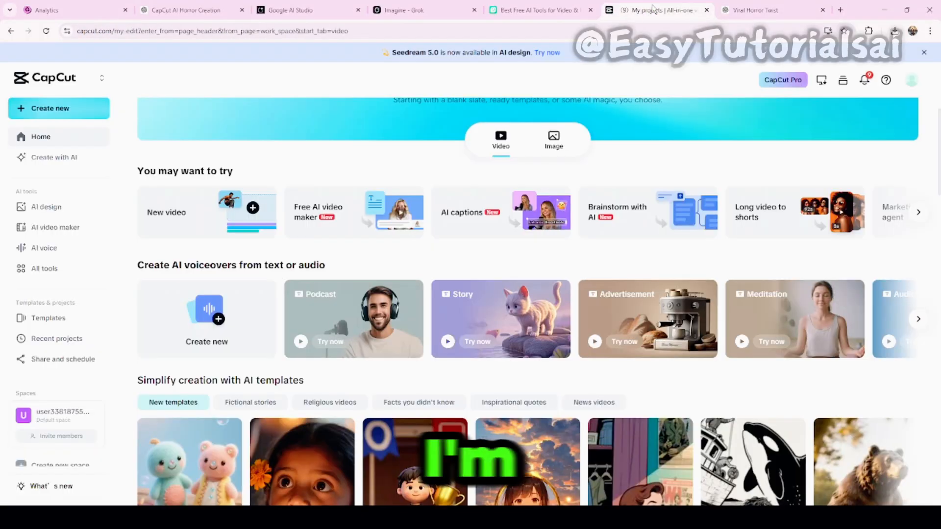
pyautogui.scroll(1, 417, 232)
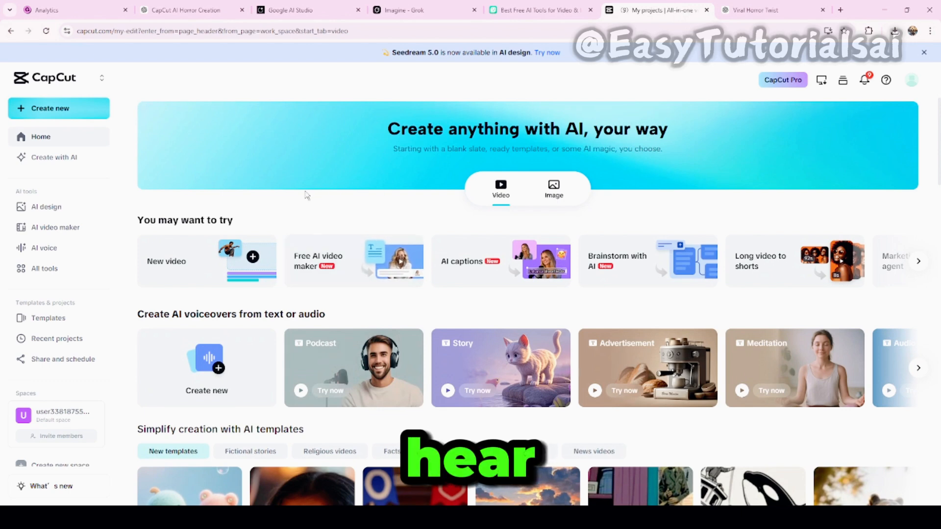
pyautogui.click(304, 265)
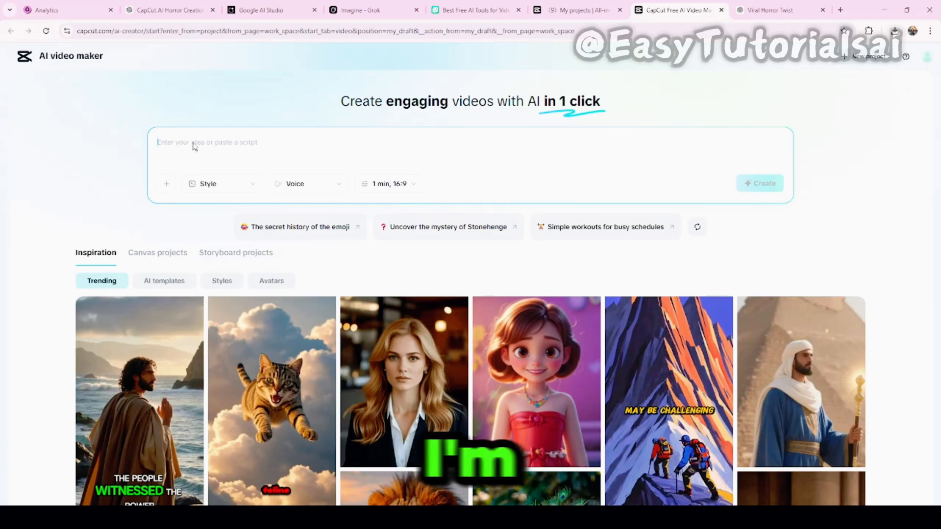
pyautogui.write('"You didn\'t enter the house," he whispered. "You were invited." My phone buzzed in my hand. A new property listing appeared. Photo: Me, standing in an upstairs window, smiling. Caption: "Free if you stay the night." 🏠')
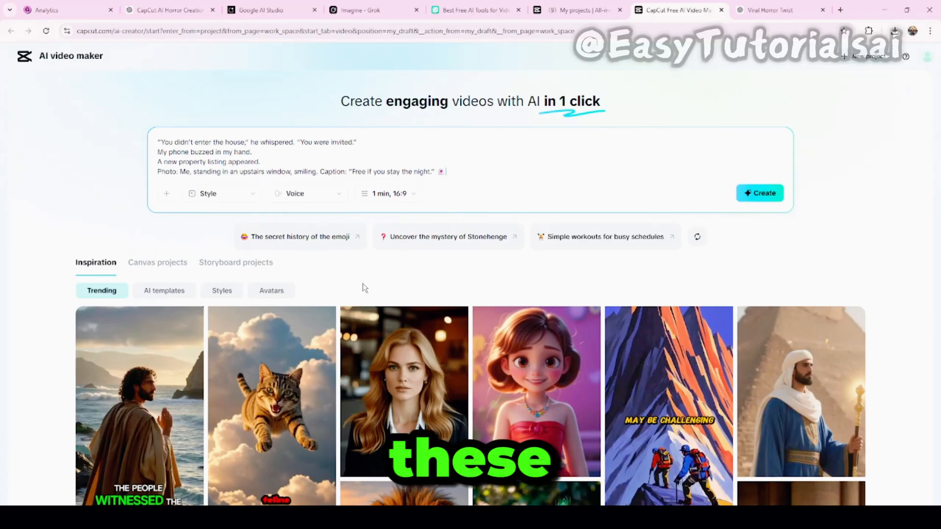
# Browse the visual styles for the pasted story script and choose the Horror style.
pyautogui.scroll(-3, 363, 287)
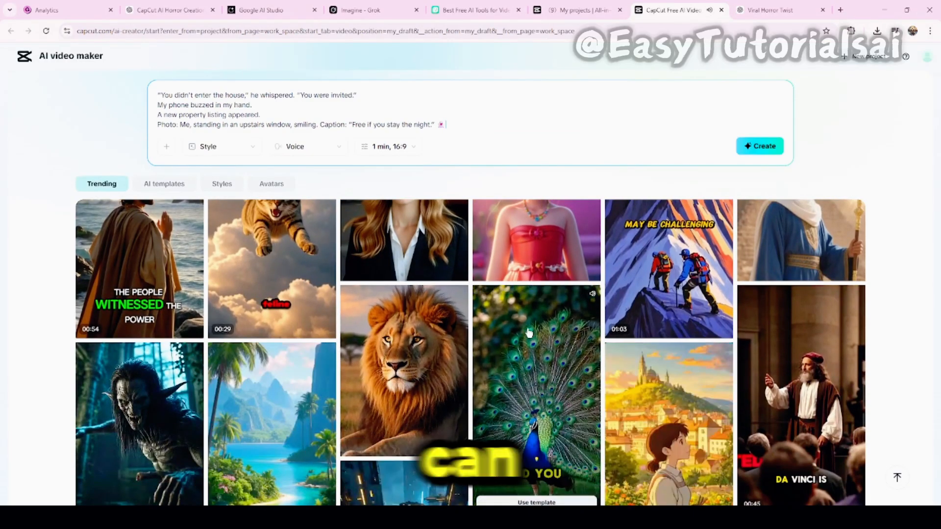
pyautogui.scroll(3, 388, 321)
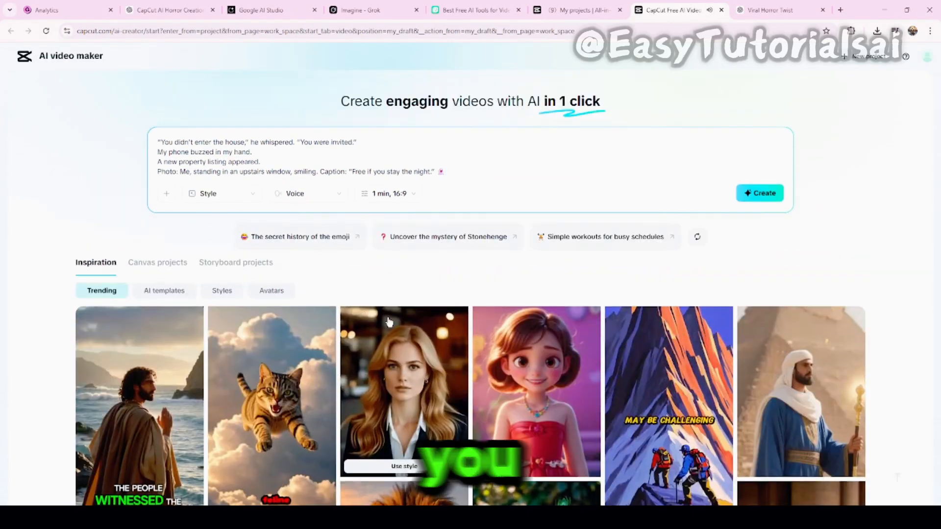
pyautogui.click(253, 197)
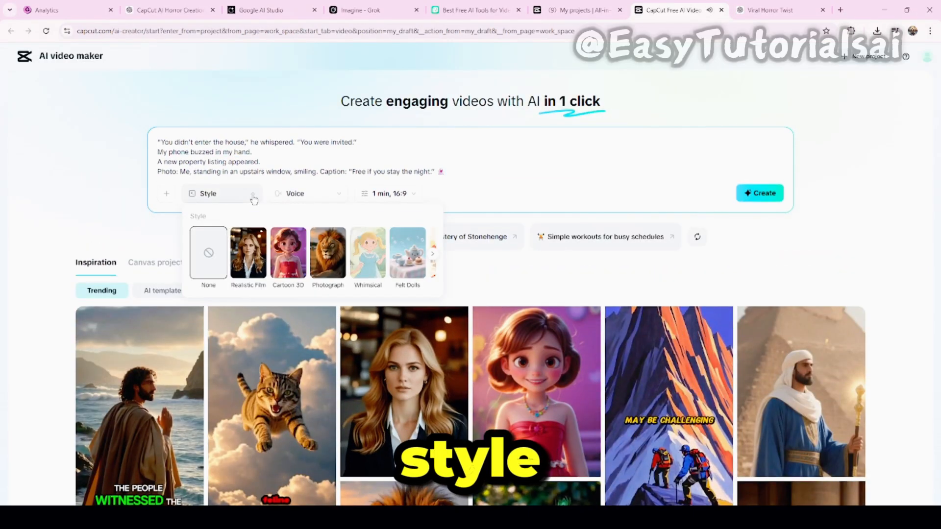
pyautogui.click(434, 259)
pyautogui.click(434, 259)
pyautogui.click(434, 259)
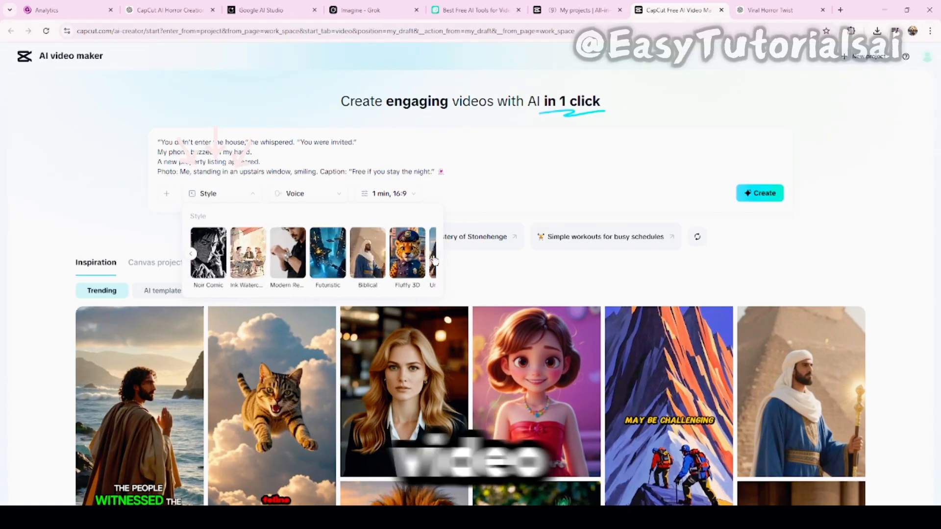
pyautogui.click(432, 255)
pyautogui.click(433, 255)
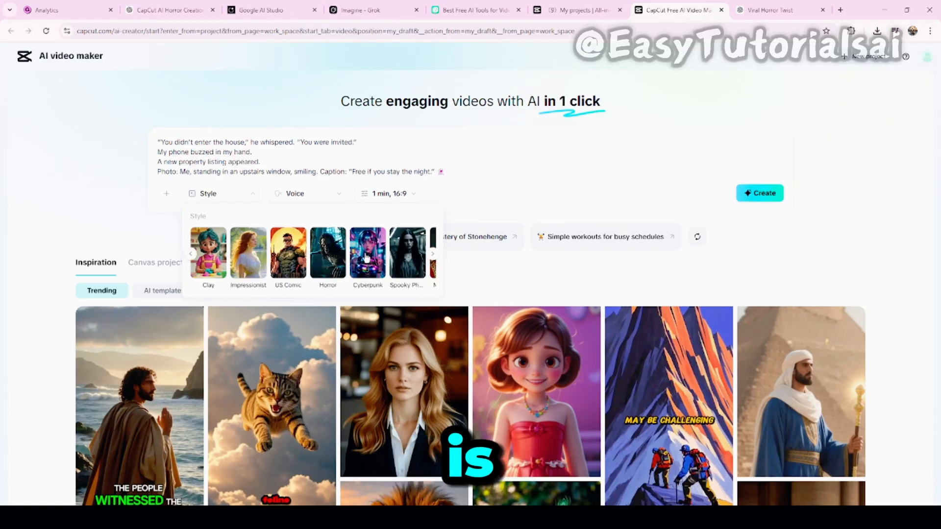
pyautogui.click(328, 252)
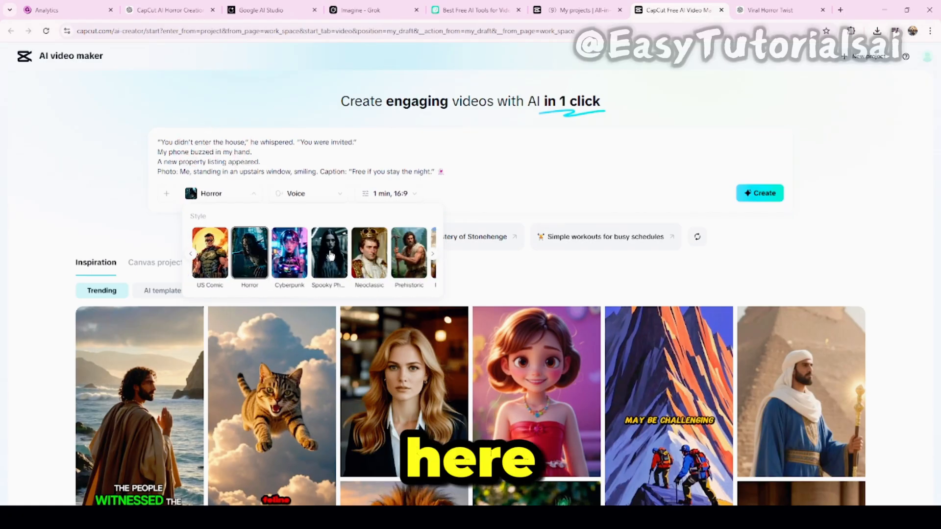
# Look through the available narrator voices and choose the "Cheeky Comment..." voice for the video.
pyautogui.click(303, 196)
pyautogui.click(308, 196)
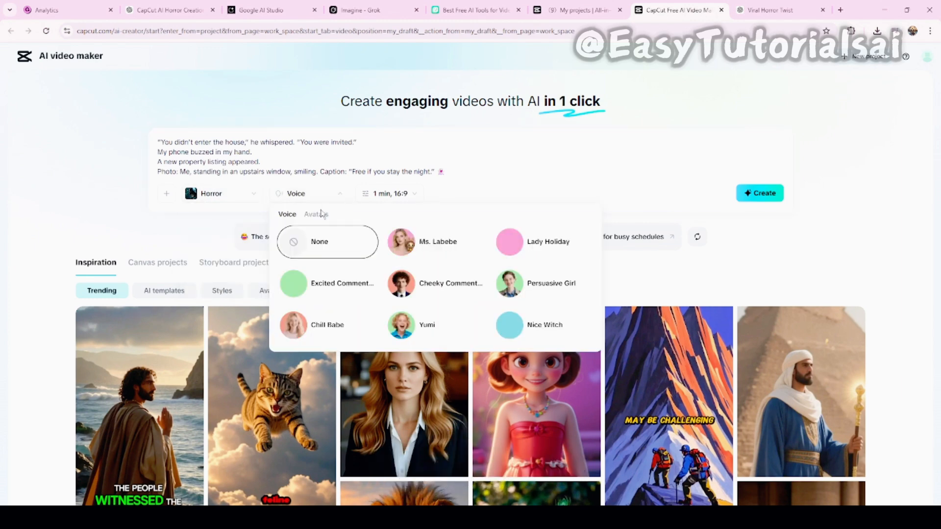
pyautogui.scroll(-5, 539, 309)
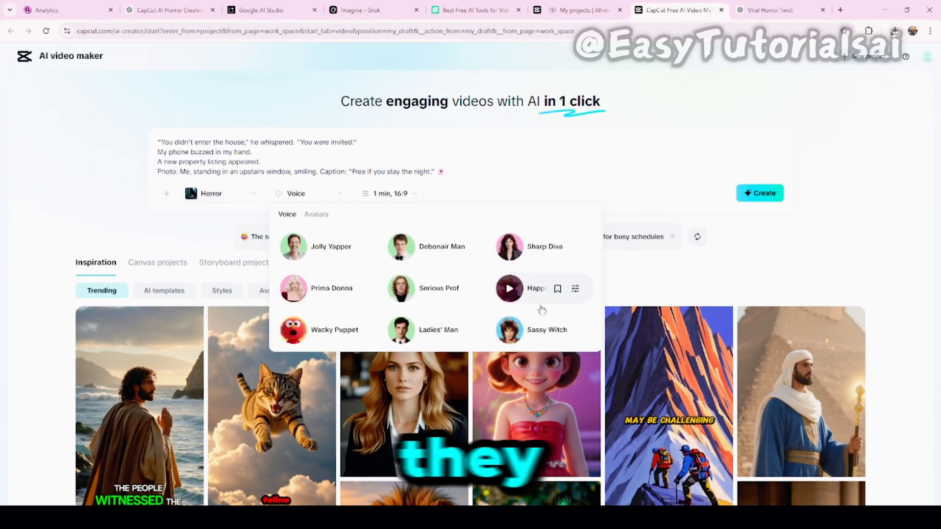
pyautogui.scroll(-10, 440, 311)
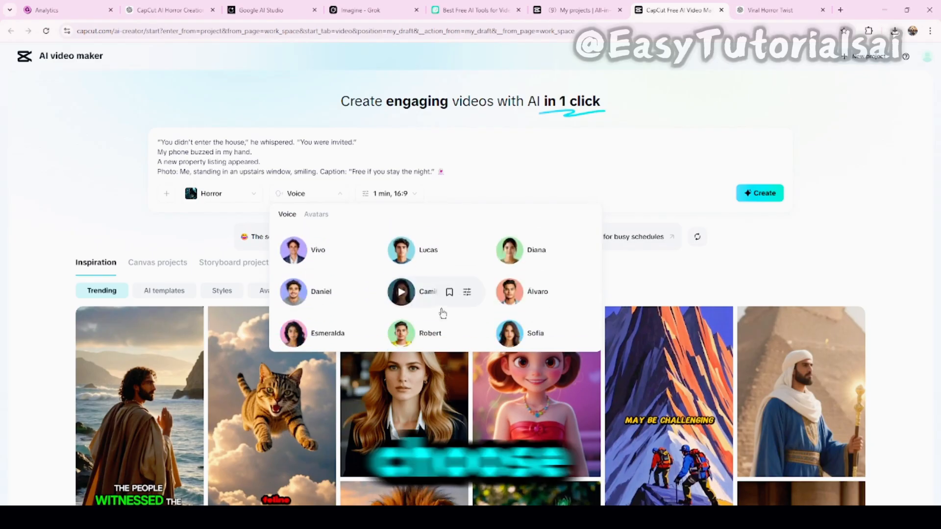
pyautogui.scroll(8, 439, 310)
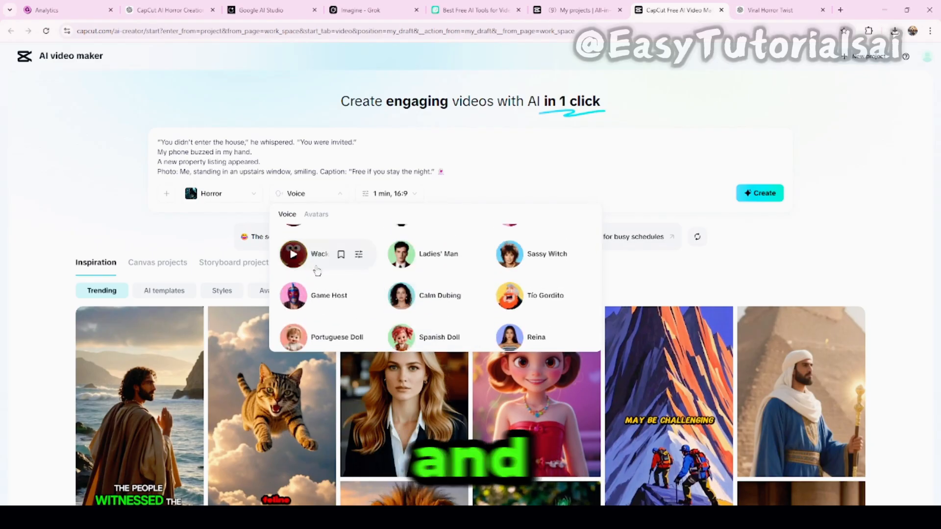
pyautogui.scroll(3, 341, 264)
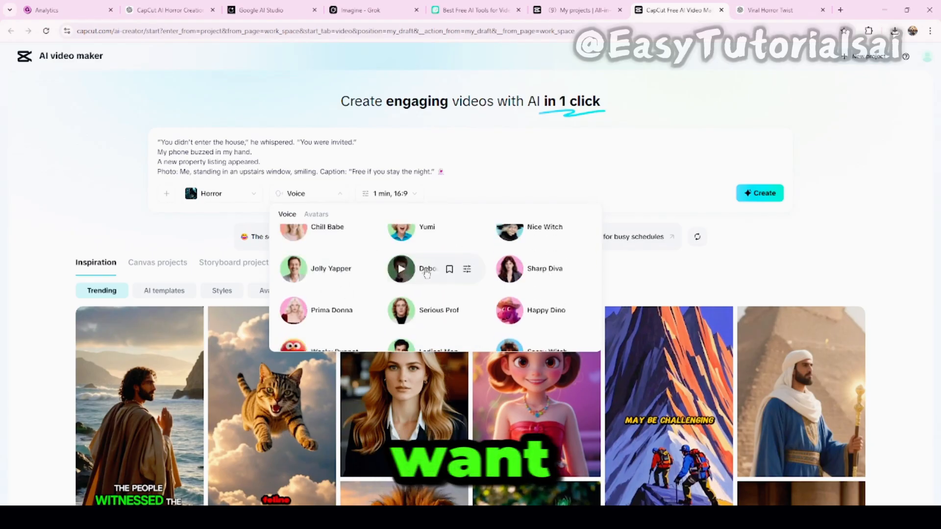
pyautogui.scroll(3, 427, 274)
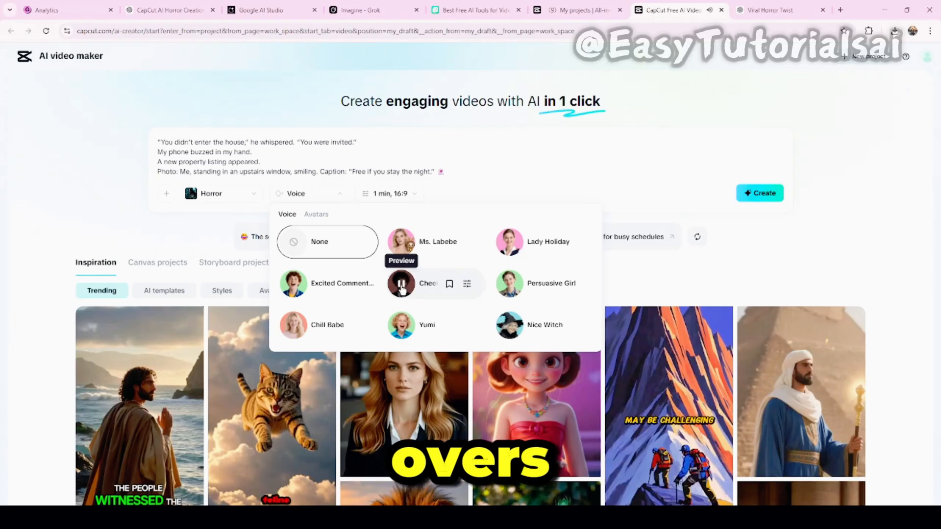
pyautogui.click(404, 286)
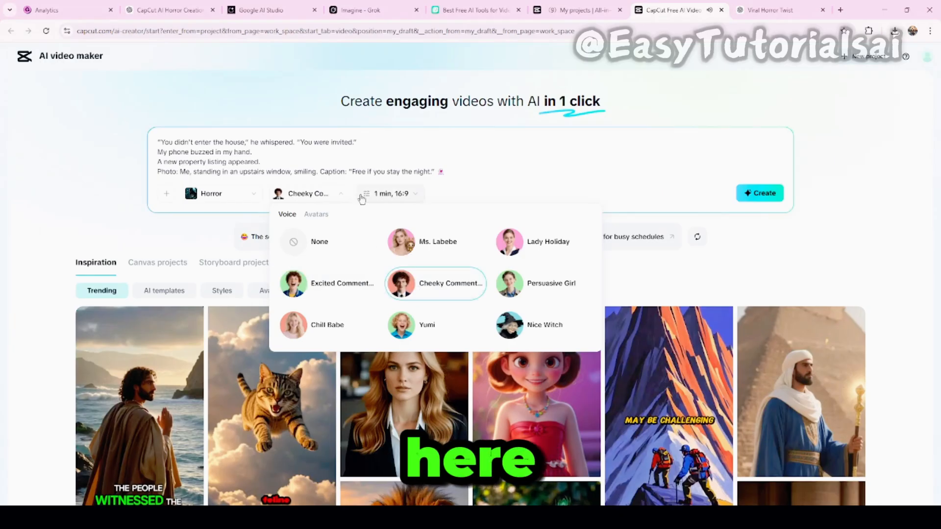
pyautogui.scroll(-5, 422, 274)
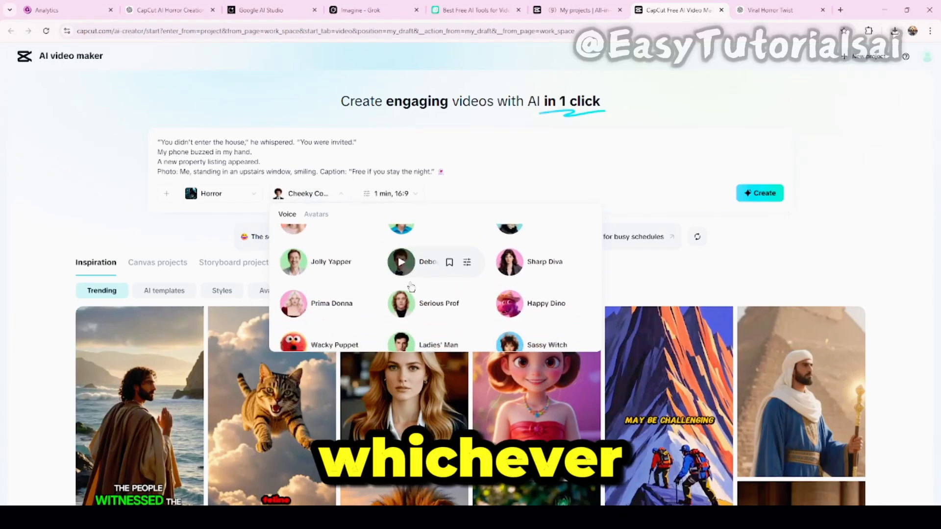
pyautogui.scroll(-10, 411, 286)
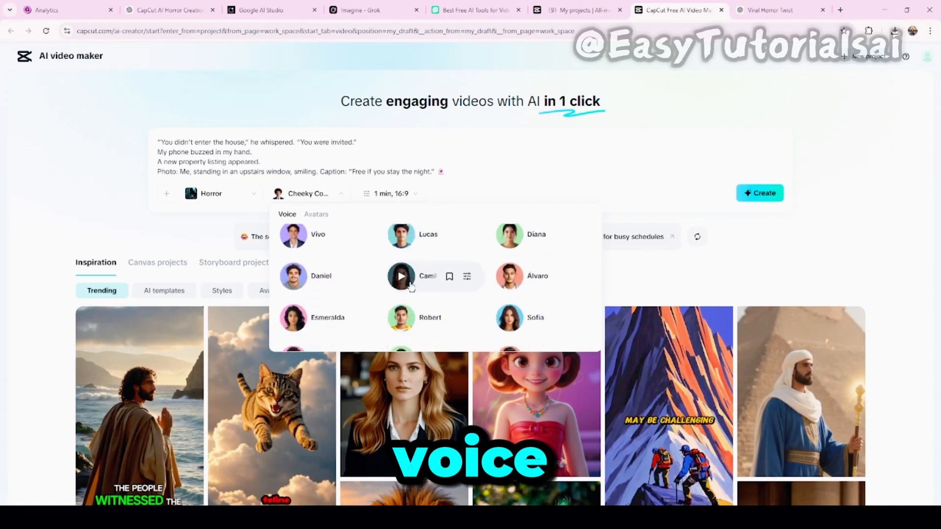
pyautogui.scroll(-6, 410, 287)
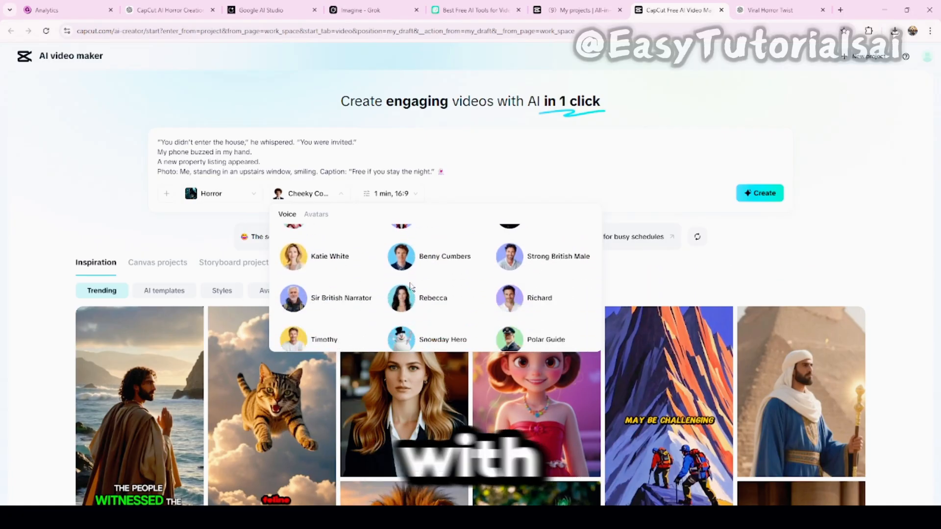
pyautogui.scroll(-10, 410, 285)
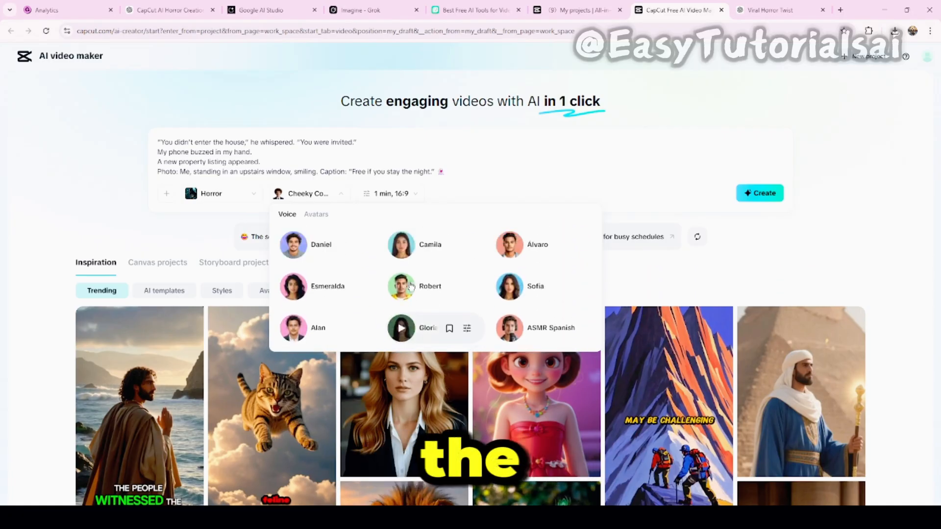
pyautogui.scroll(20, 410, 283)
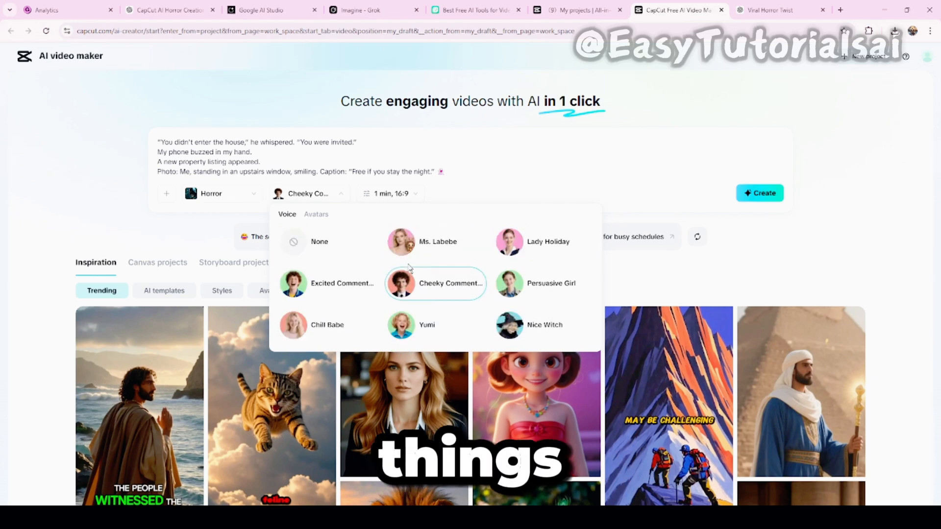
# Set the video duration to 3 min and create the video brief from the script.
pyautogui.click(412, 196)
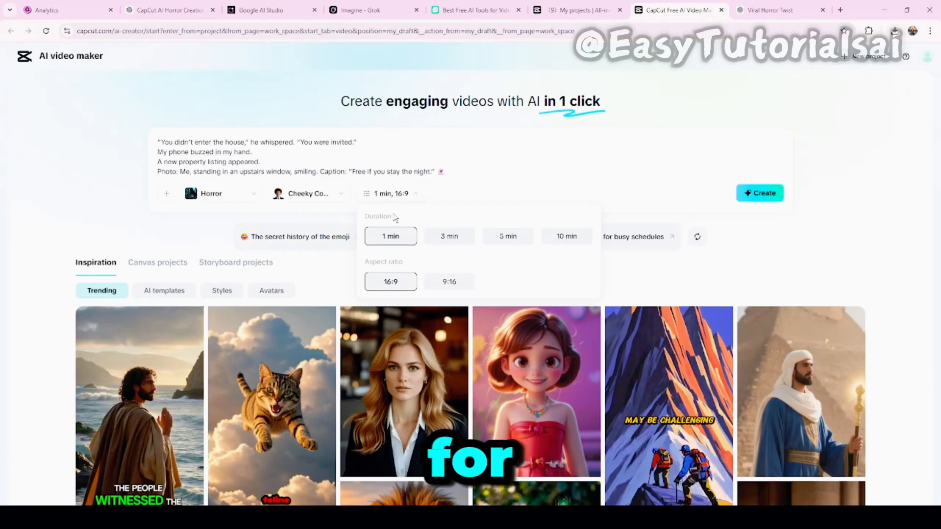
pyautogui.click(449, 240)
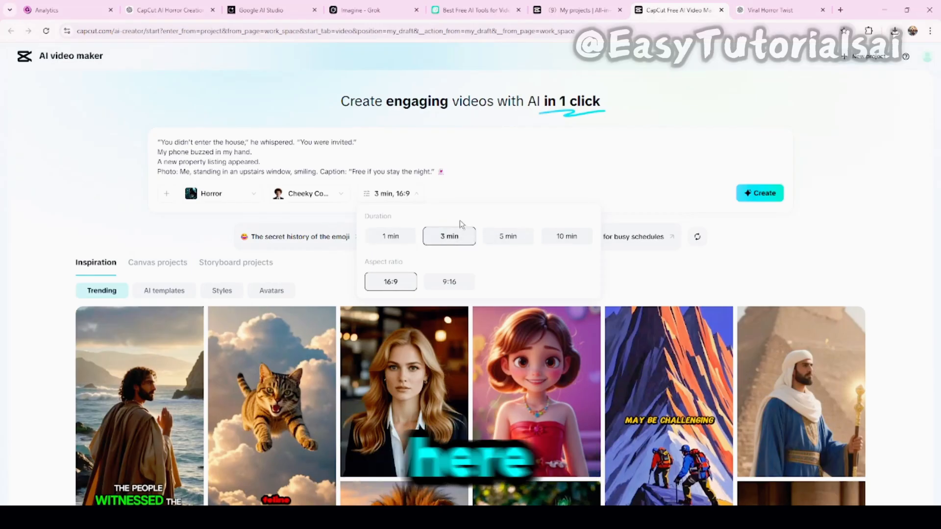
pyautogui.click(764, 193)
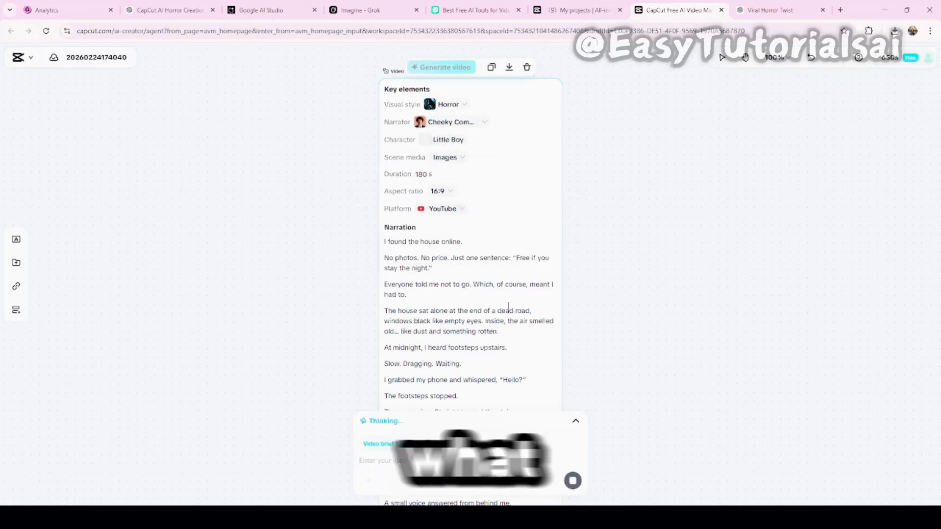
# Read through the brief's narration to the closing caption and generate the video from it.
pyautogui.scroll(-2, 508, 306)
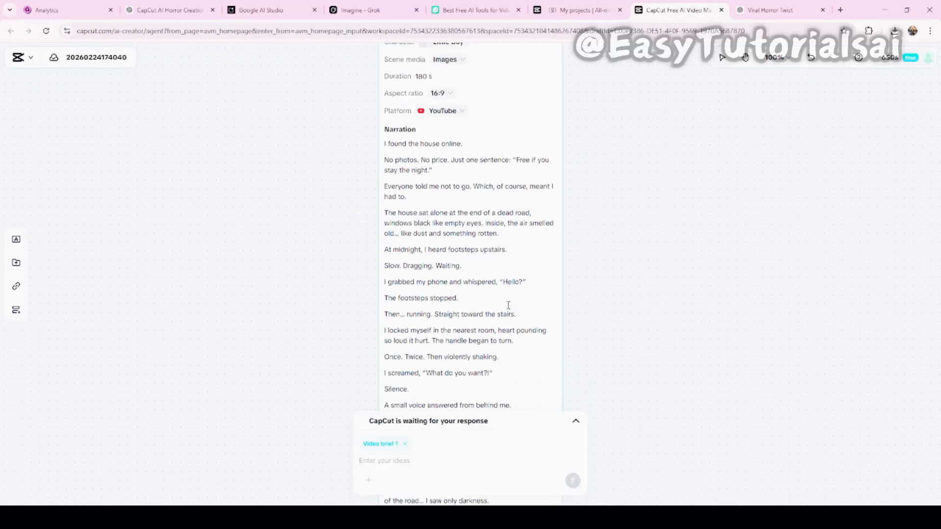
pyautogui.scroll(-4, 508, 306)
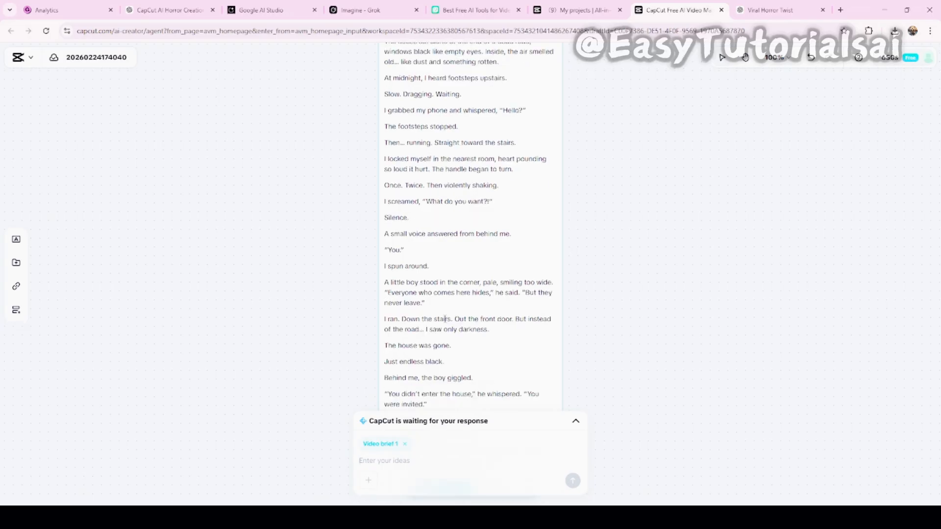
pyautogui.scroll(-3, 693, 311)
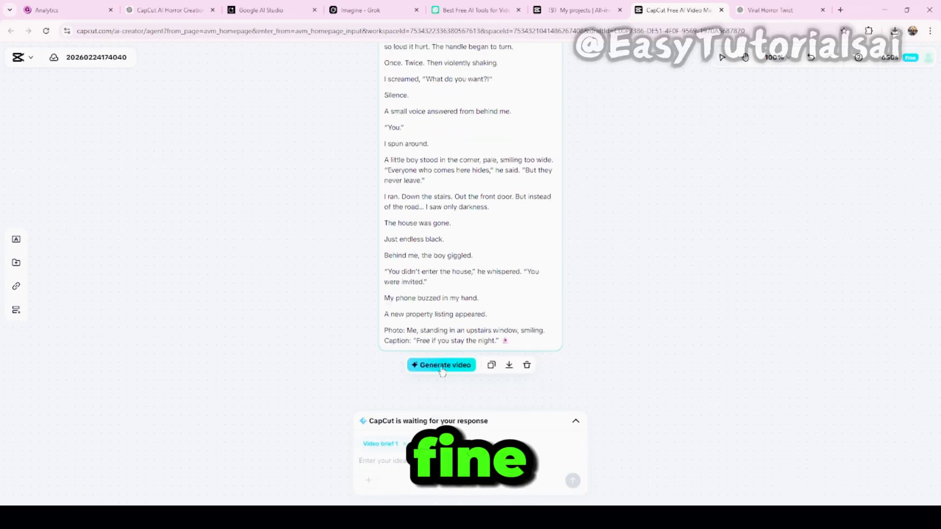
pyautogui.click(442, 368)
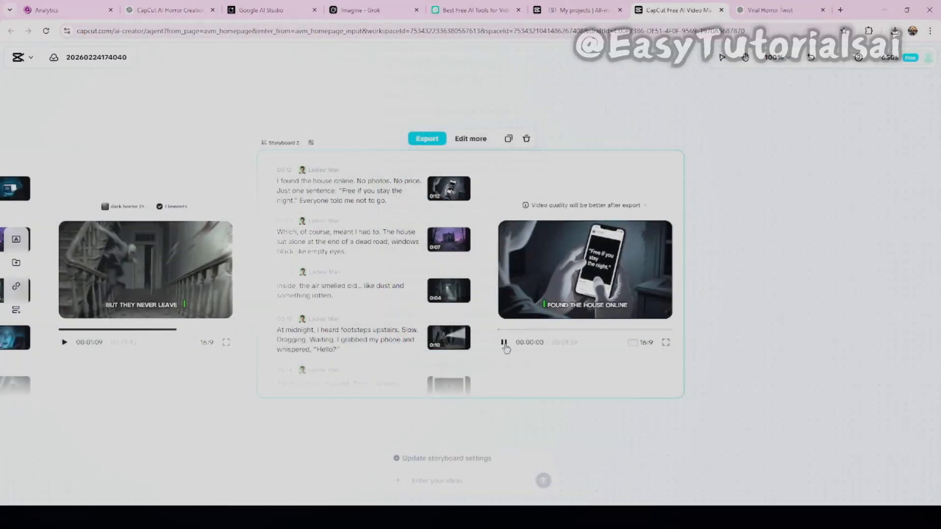
# Preview part of the Storyboard 2 video and export it as a 720p mp4 at 24fps with Recommended quality.
pyautogui.click(504, 343)
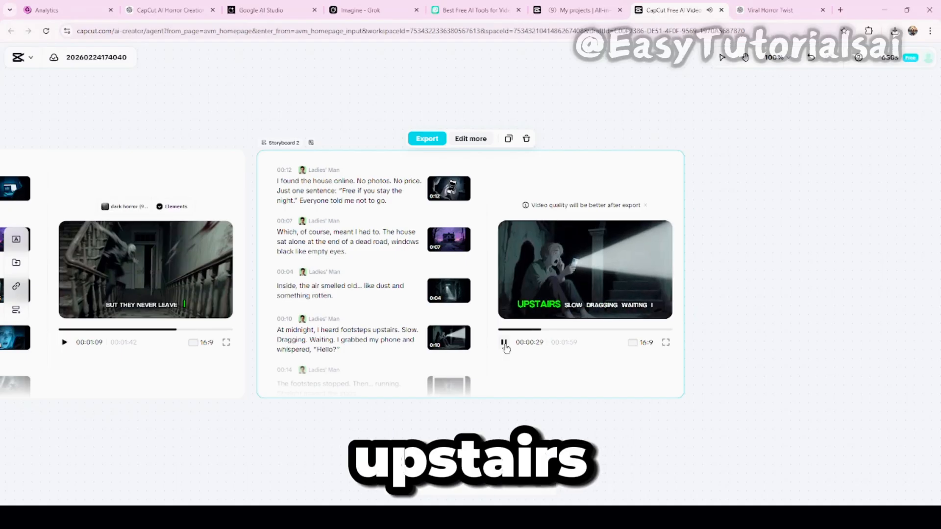
pyautogui.click(506, 345)
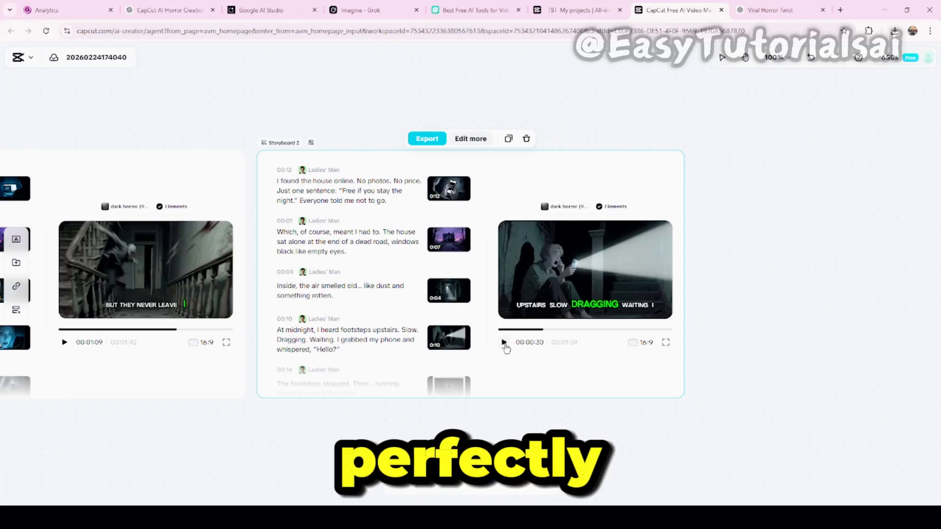
pyautogui.scroll(-1, 510, 343)
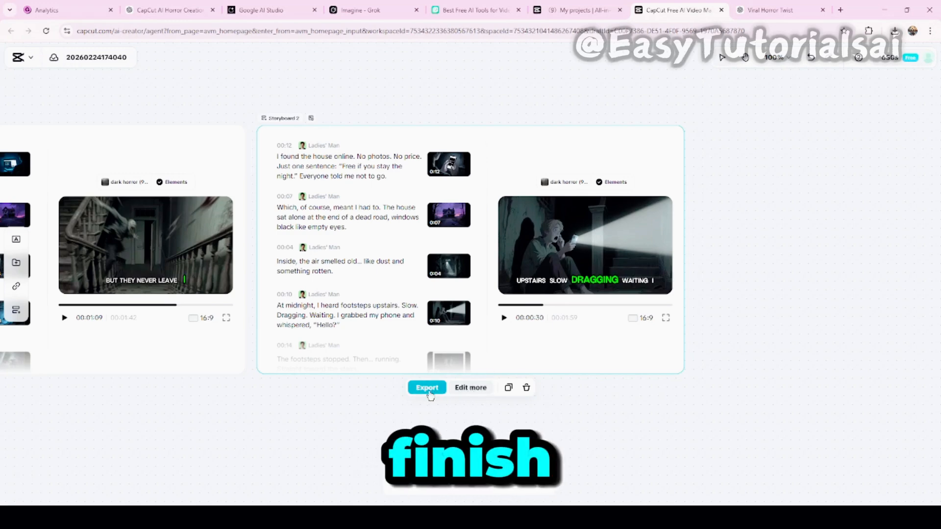
pyautogui.click(427, 388)
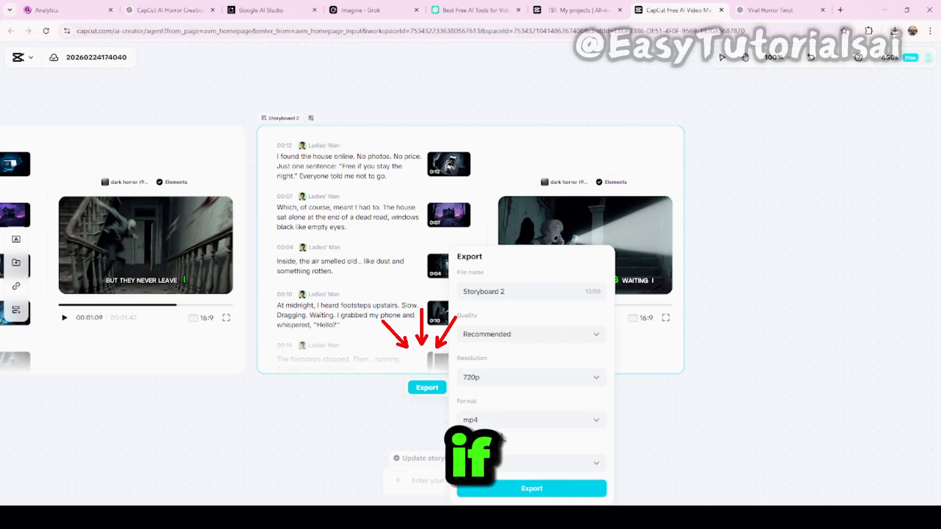
pyautogui.click(425, 418)
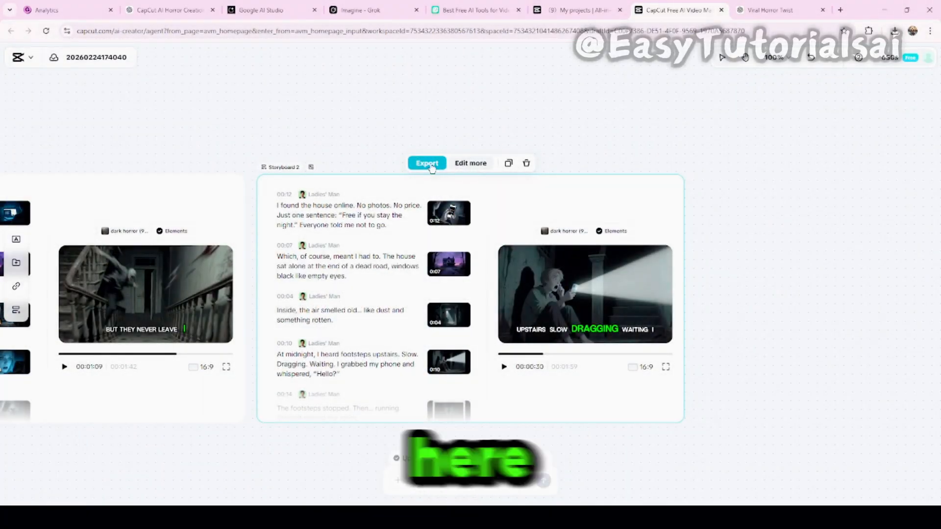
pyautogui.click(431, 165)
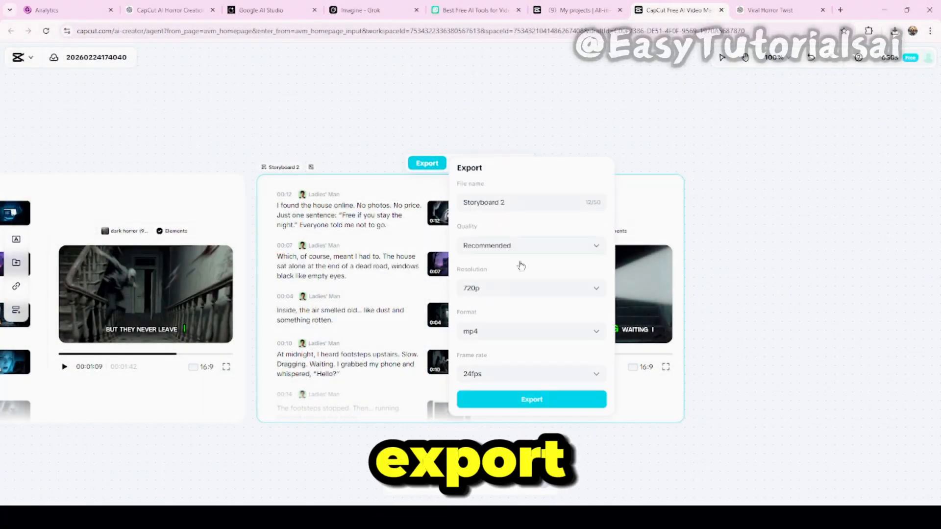
pyautogui.click(532, 400)
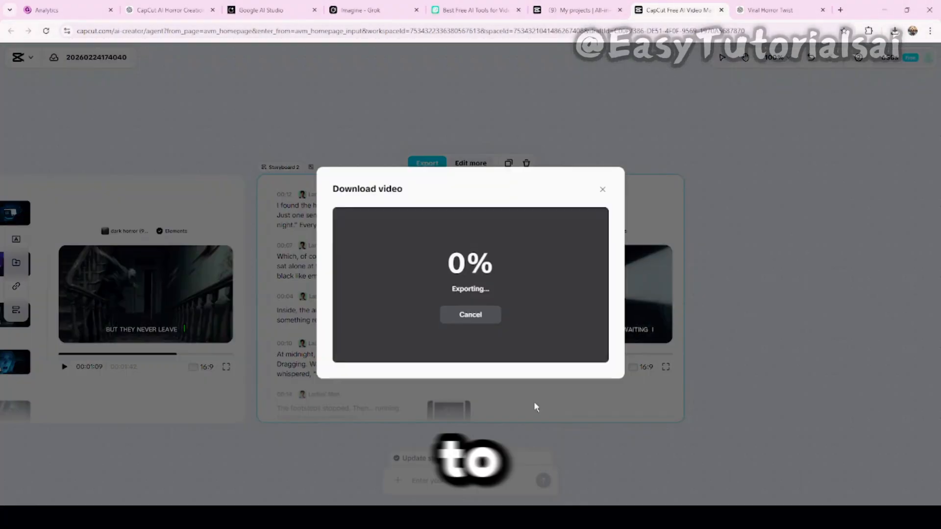